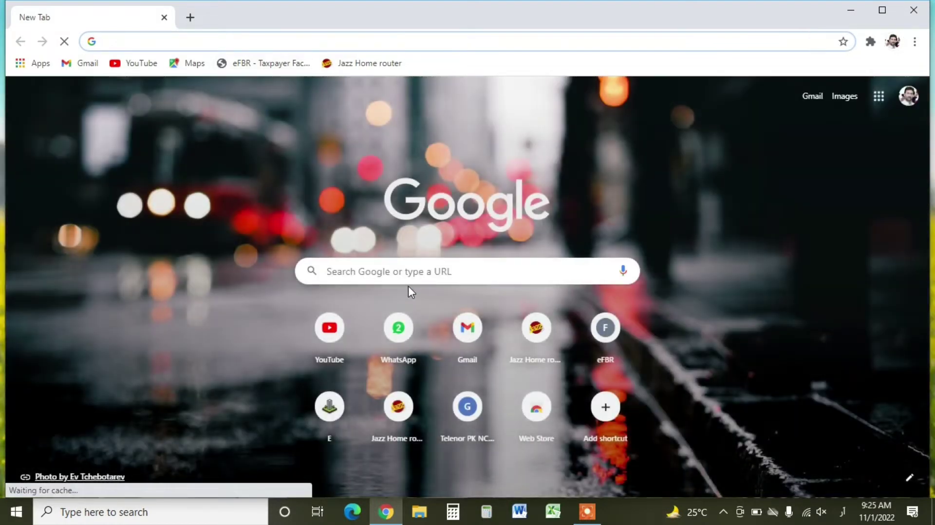
Search Google for 'PLRA' from the new tab page.
{"action": "left_click", "coordinate": [389, 274]}
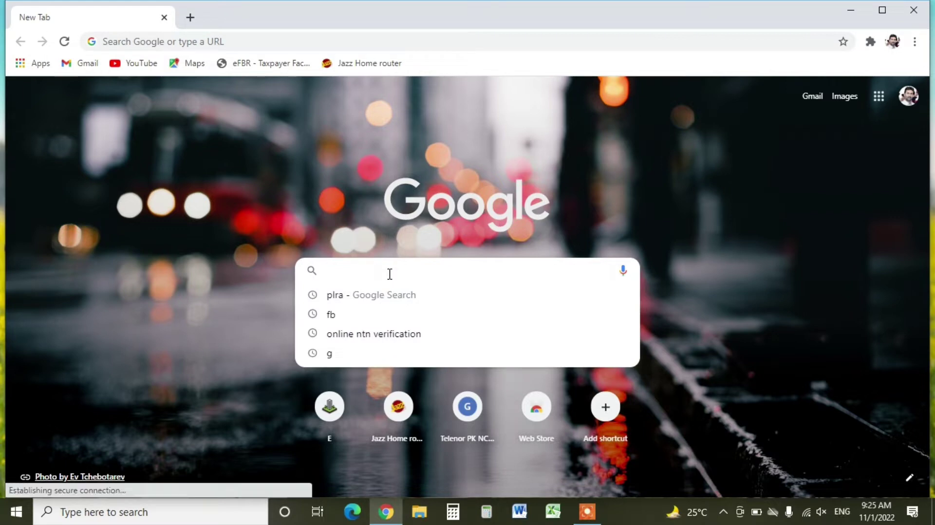
{"action": "type", "text": "PLRA"}
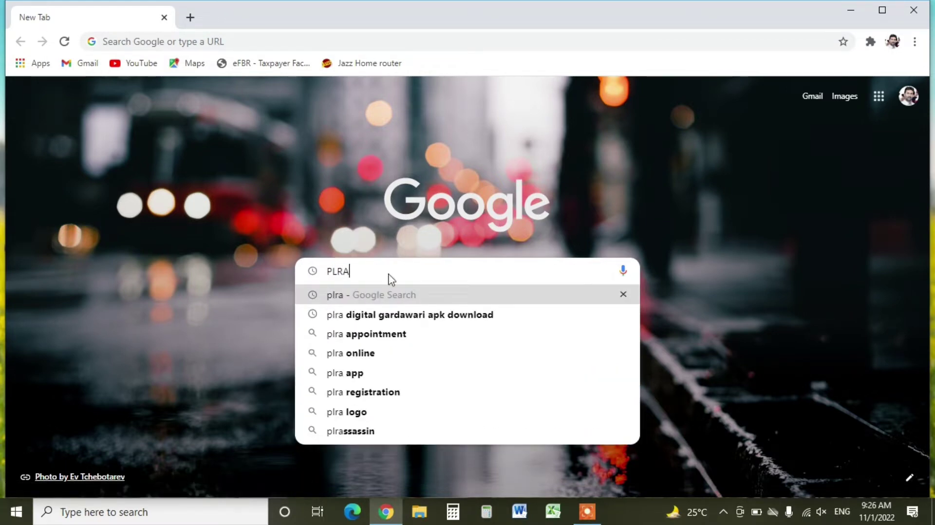
{"action": "key", "text": "Return"}
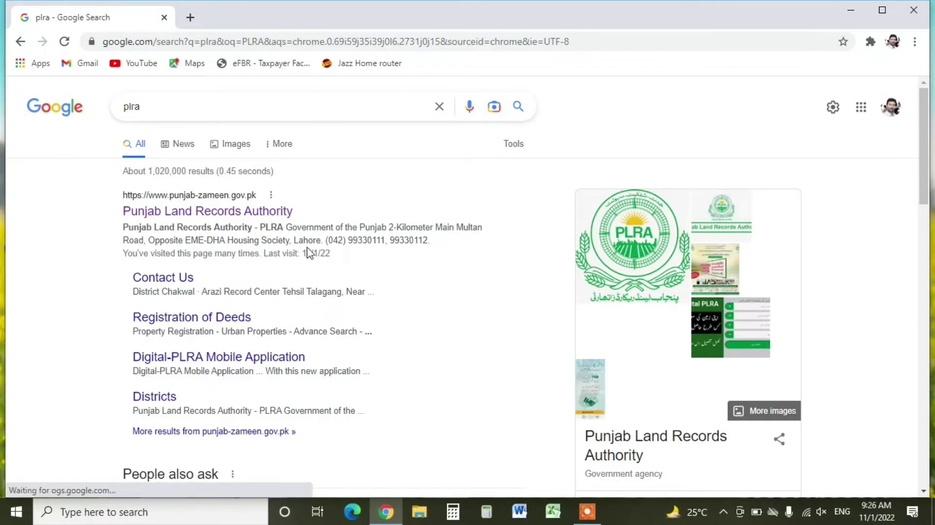
Open the Punjab Land Records Authority result, close its announcement popup and maximize Chrome.
{"action": "left_click", "coordinate": [205, 213]}
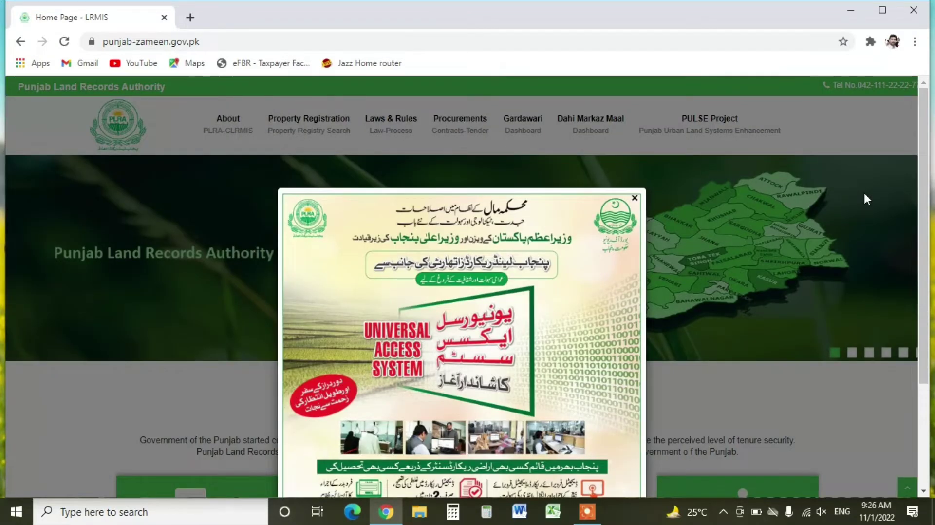
{"action": "left_click", "coordinate": [634, 199]}
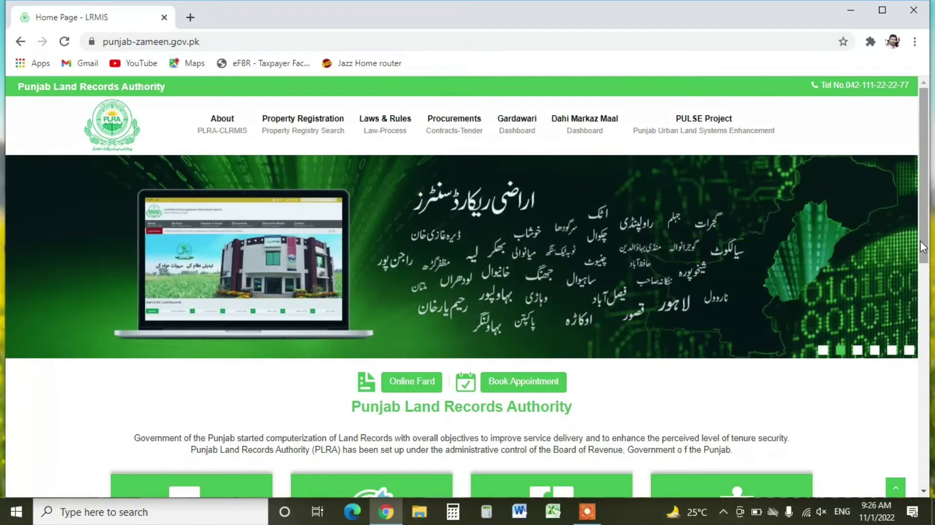
{"action": "left_click", "coordinate": [883, 10]}
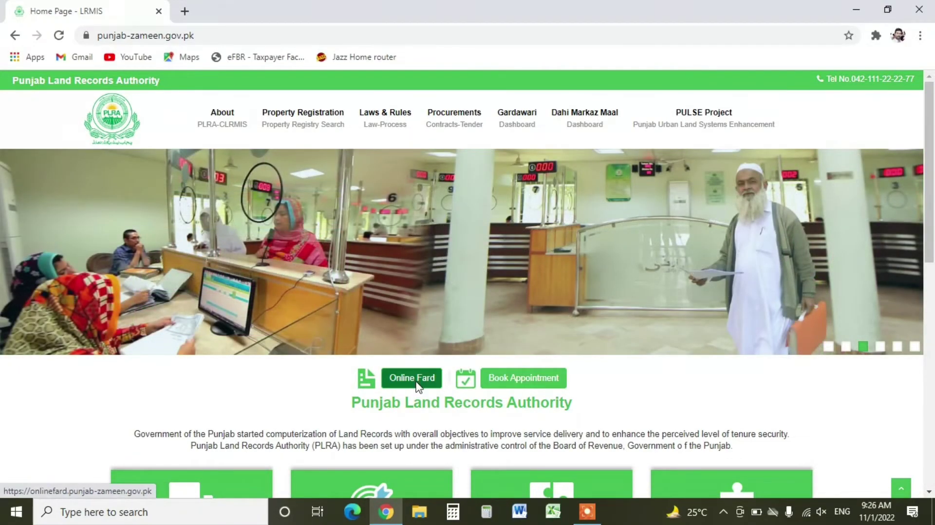
Go to Online Fard, dismiss the translate offer and start a New Registration.
{"action": "left_click", "coordinate": [416, 384]}
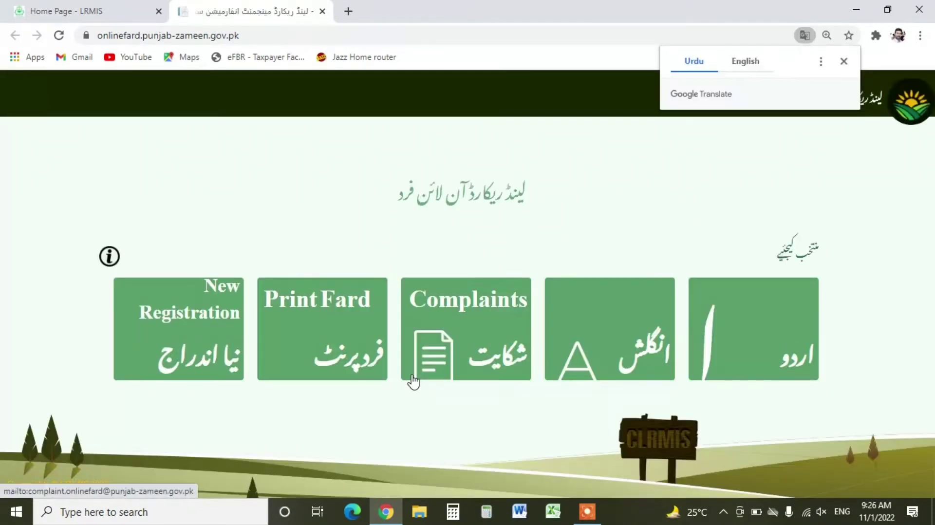
{"action": "left_click", "coordinate": [844, 60]}
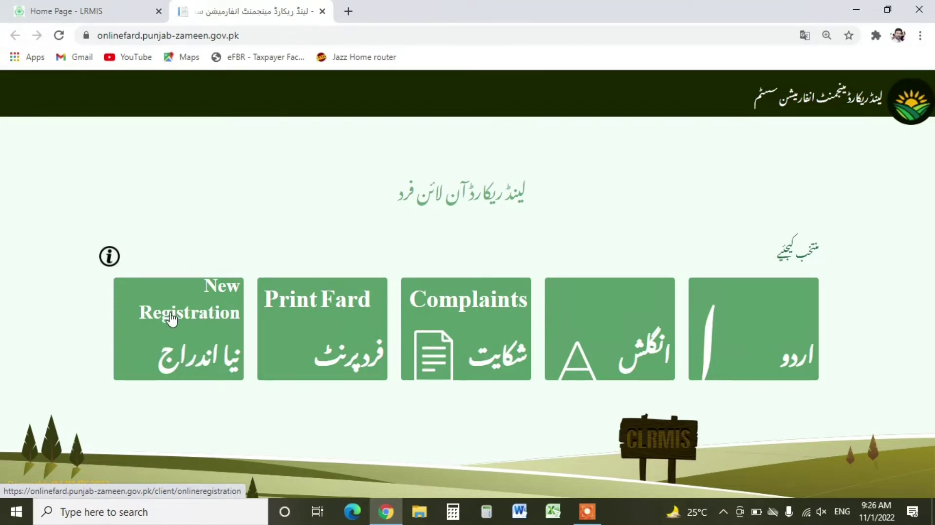
{"action": "left_click", "coordinate": [181, 335]}
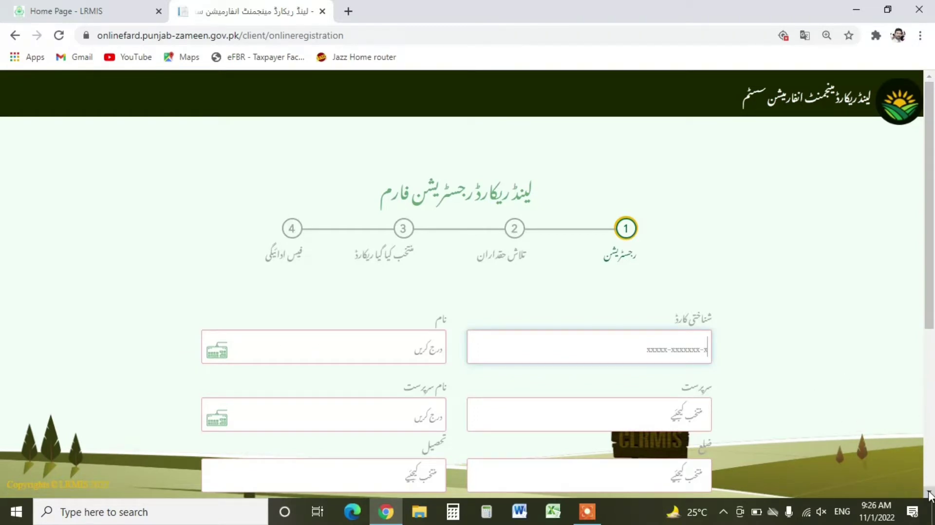
Enter the applicant's CNIC number in the شناختی کارڈ field.
{"action": "scroll", "coordinate": [929, 494], "scroll_direction": "down", "scroll_amount": 3}
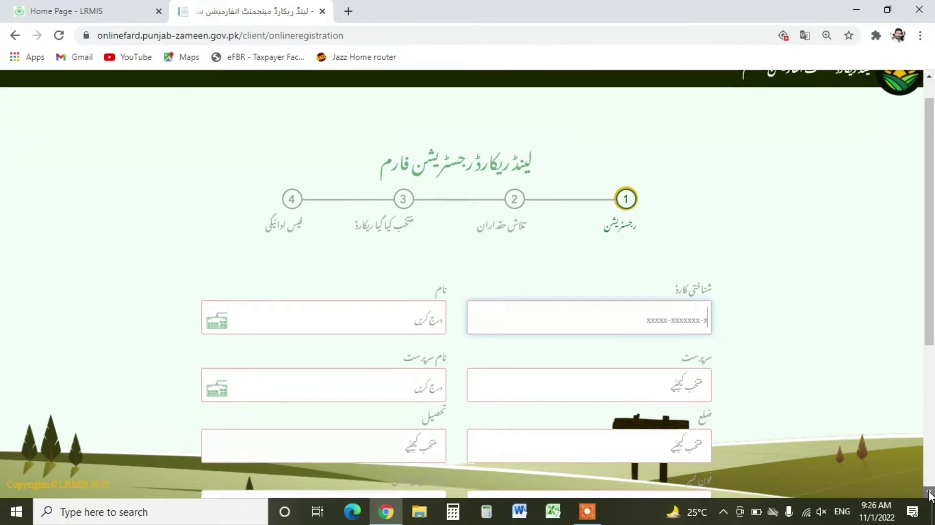
{"action": "scroll", "coordinate": [929, 494], "scroll_direction": "down", "scroll_amount": 1}
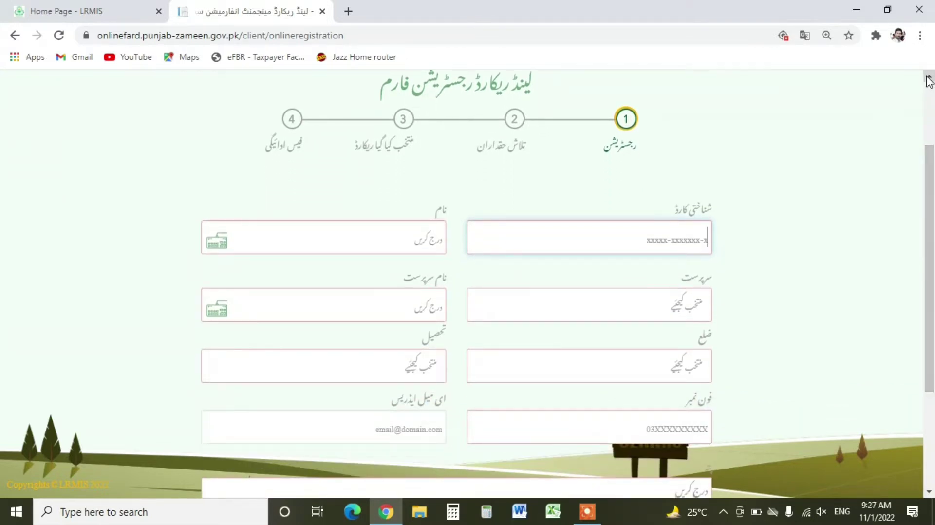
{"action": "scroll", "coordinate": [929, 83], "scroll_direction": "up", "scroll_amount": 1}
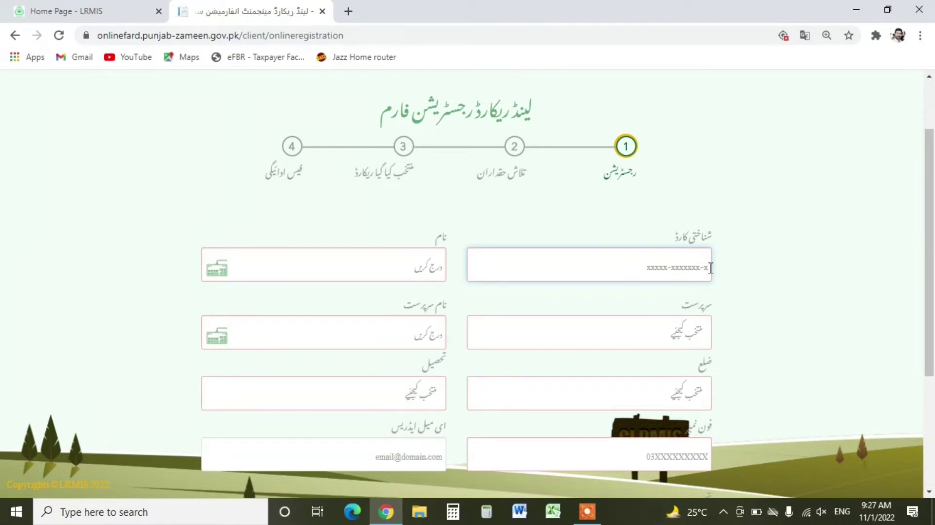
{"action": "left_click", "coordinate": [406, 260]}
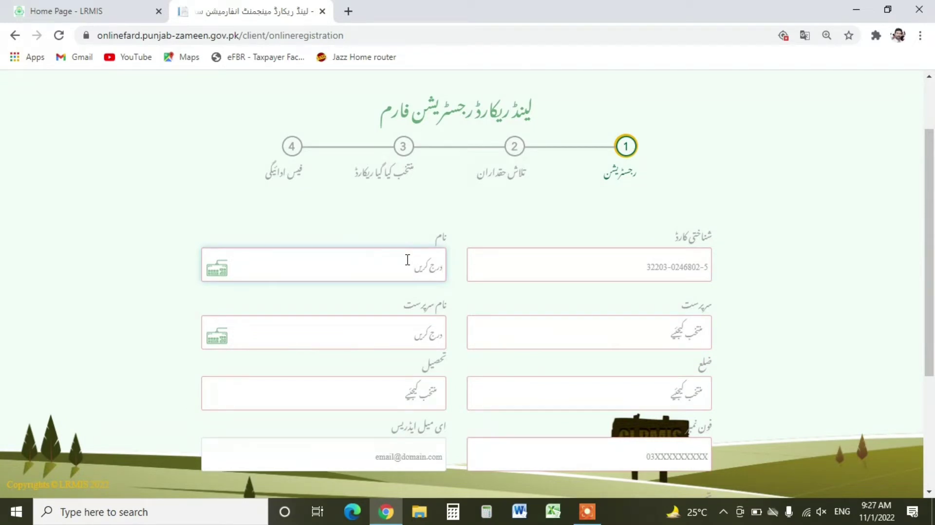
Type the applicant's name in Urdu into the نام field.
{"action": "key", "text": "alt+shift"}
Set the سرپرست relation to ولد (son of) and enter the father's name in Urdu.
{"action": "left_click", "coordinate": [671, 336]}
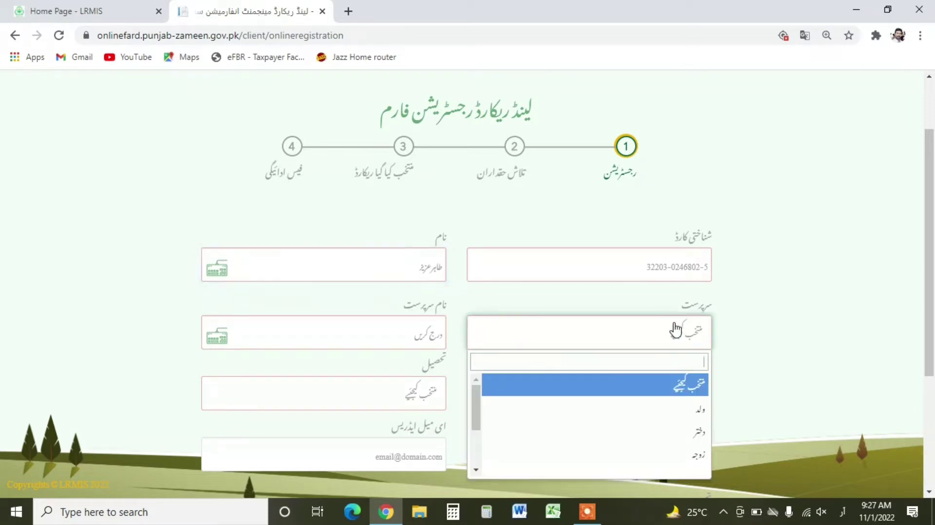
{"action": "left_click", "coordinate": [475, 472]}
{"action": "left_click", "coordinate": [475, 471]}
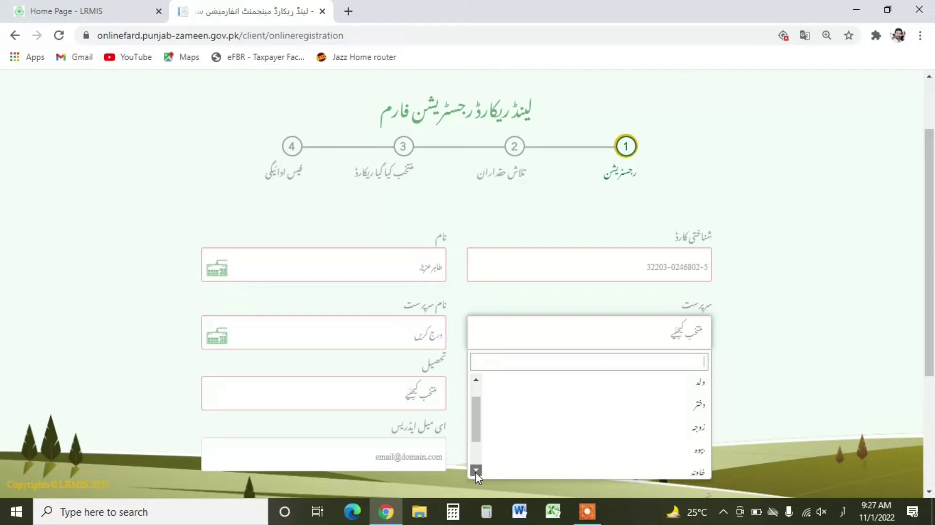
{"action": "left_click", "coordinate": [475, 471]}
{"action": "left_click", "coordinate": [475, 472]}
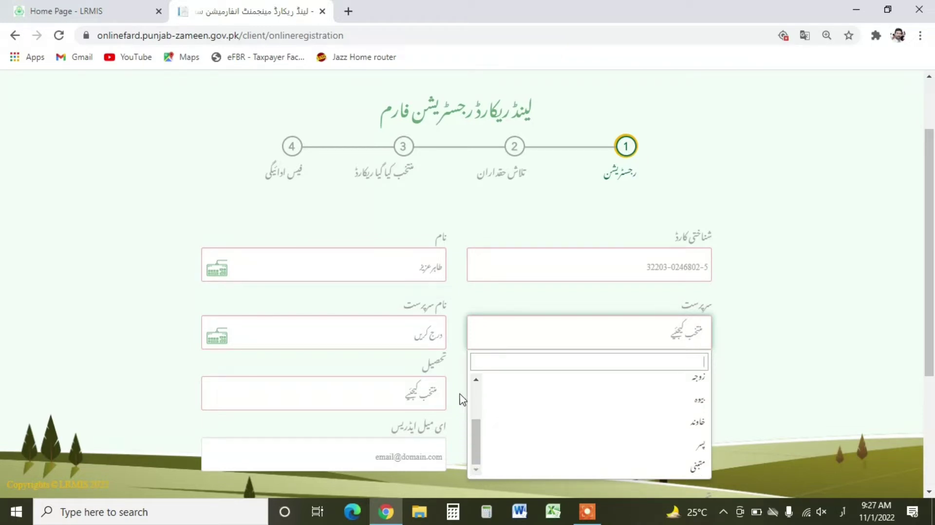
{"action": "left_click", "coordinate": [476, 380]}
{"action": "left_click", "coordinate": [476, 380]}
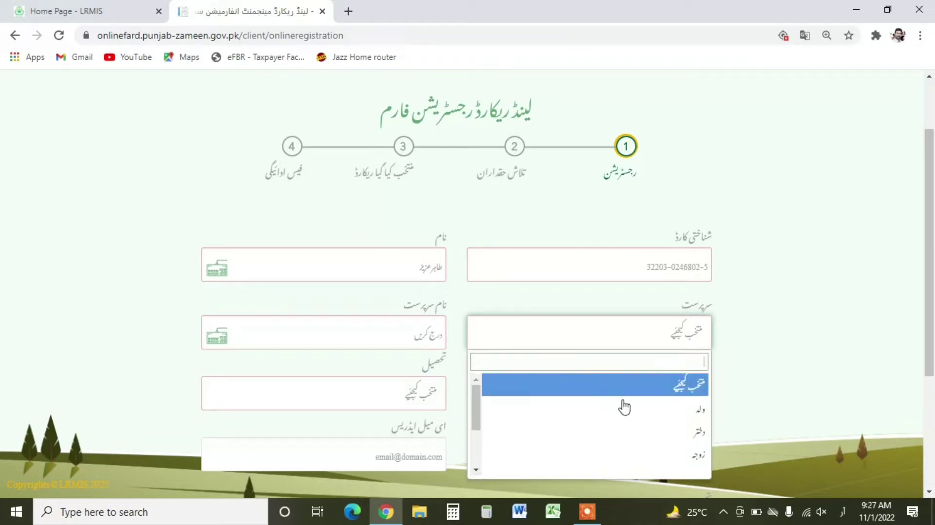
{"action": "left_click", "coordinate": [658, 415]}
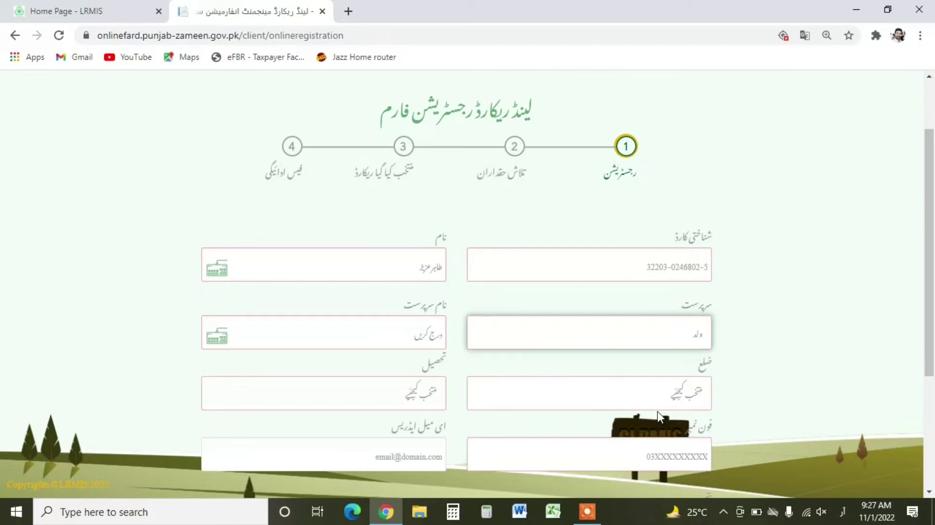
{"action": "left_click", "coordinate": [435, 334]}
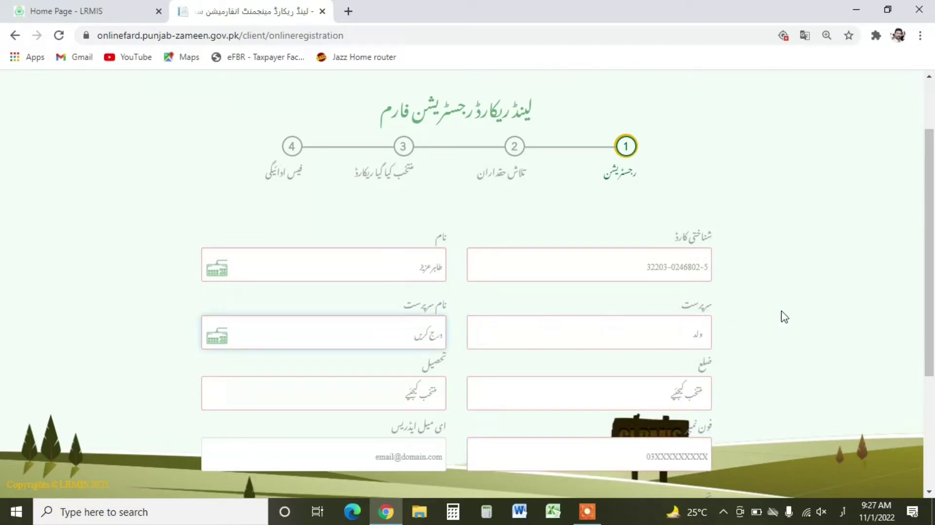
Pick لیہ from the ضلع district list, narrowing the list by typing ل.
{"action": "left_click", "coordinate": [660, 405]}
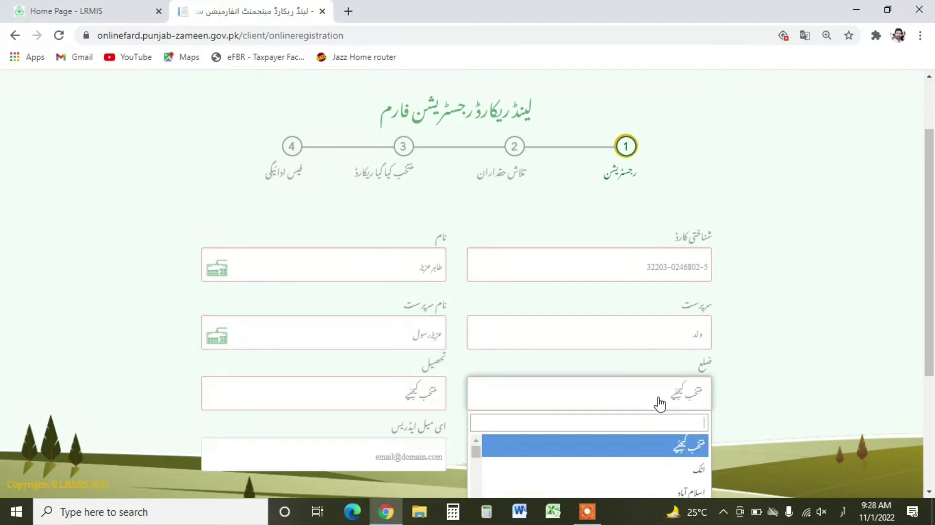
{"action": "scroll", "coordinate": [931, 493], "scroll_direction": "down", "scroll_amount": 3}
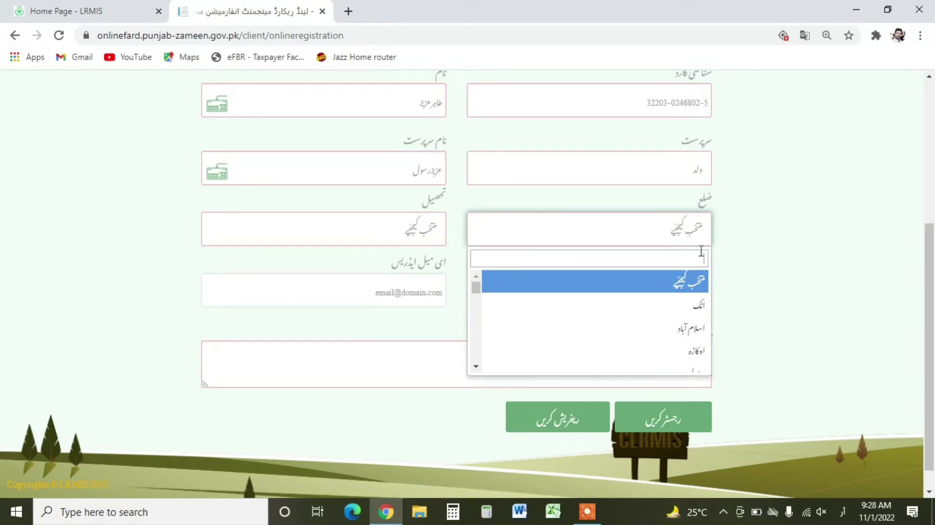
{"action": "left_click", "coordinate": [477, 366]}
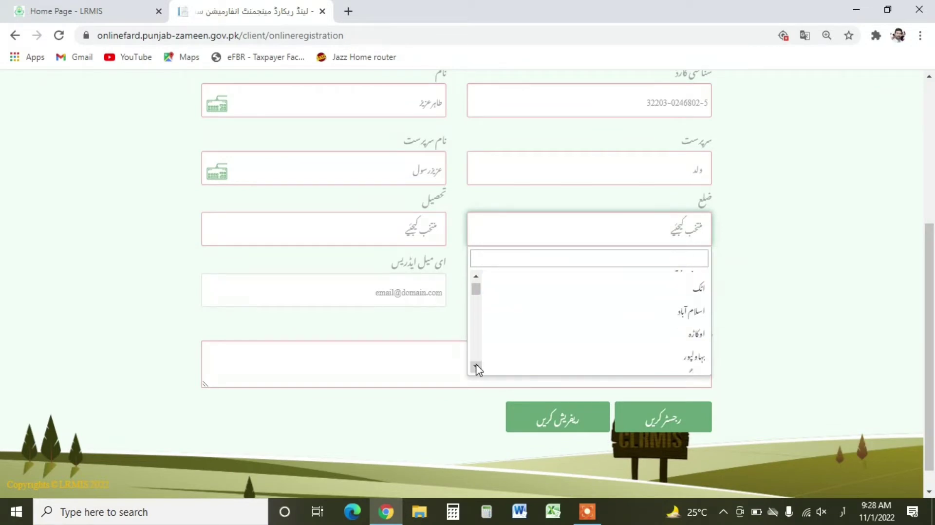
{"action": "left_click", "coordinate": [476, 367]}
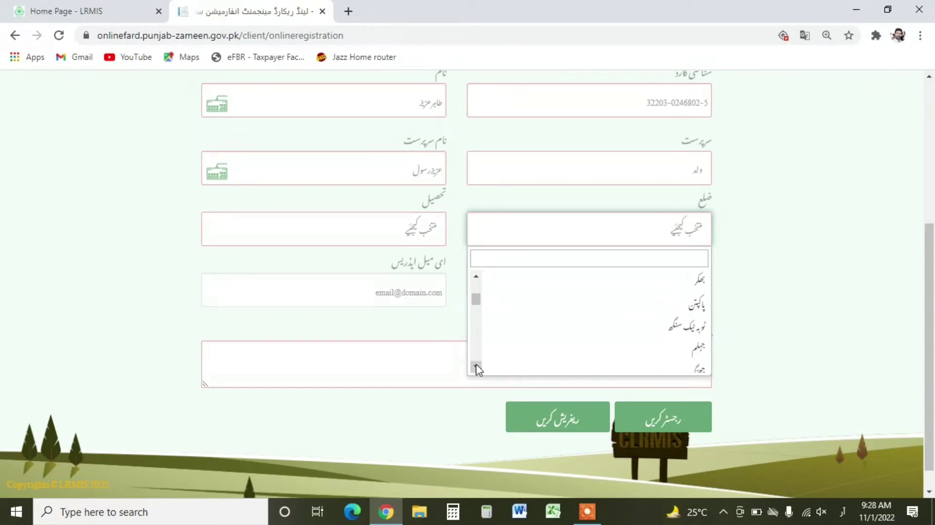
{"action": "left_click", "coordinate": [477, 367]}
{"action": "left_click", "coordinate": [477, 367]}
{"action": "left_click", "coordinate": [477, 367]}
{"action": "left_click", "coordinate": [476, 366]}
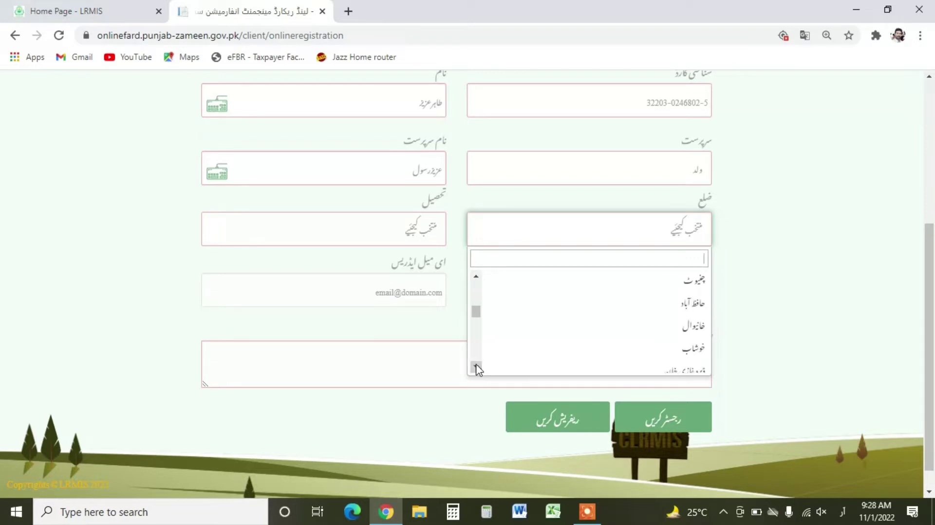
{"action": "left_click", "coordinate": [477, 366]}
{"action": "left_click", "coordinate": [476, 367]}
{"action": "left_click", "coordinate": [477, 367]}
{"action": "left_click", "coordinate": [476, 367]}
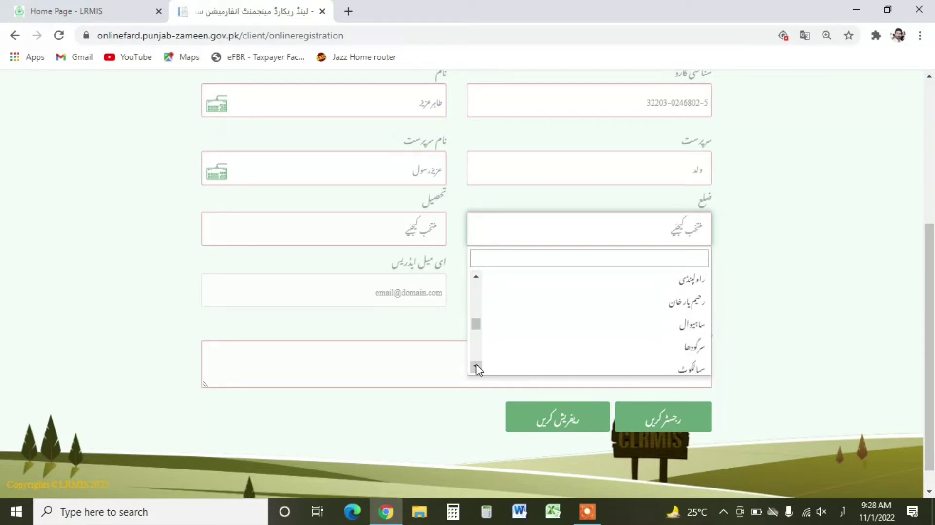
{"action": "left_click", "coordinate": [476, 367]}
{"action": "left_click", "coordinate": [476, 367]}
{"action": "left_click", "coordinate": [477, 367]}
{"action": "left_click", "coordinate": [477, 367]}
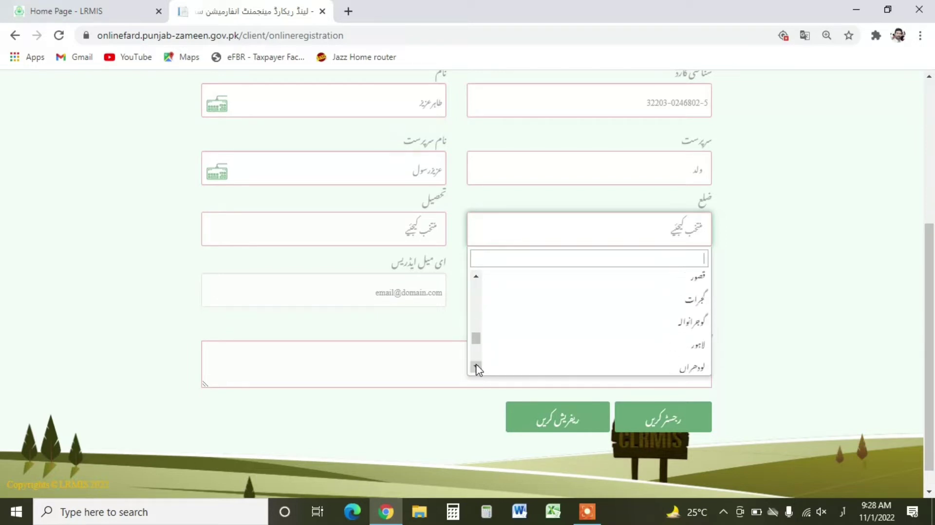
{"action": "left_click", "coordinate": [476, 367]}
{"action": "left_click", "coordinate": [477, 366]}
{"action": "left_click", "coordinate": [477, 367]}
{"action": "left_click", "coordinate": [477, 366]}
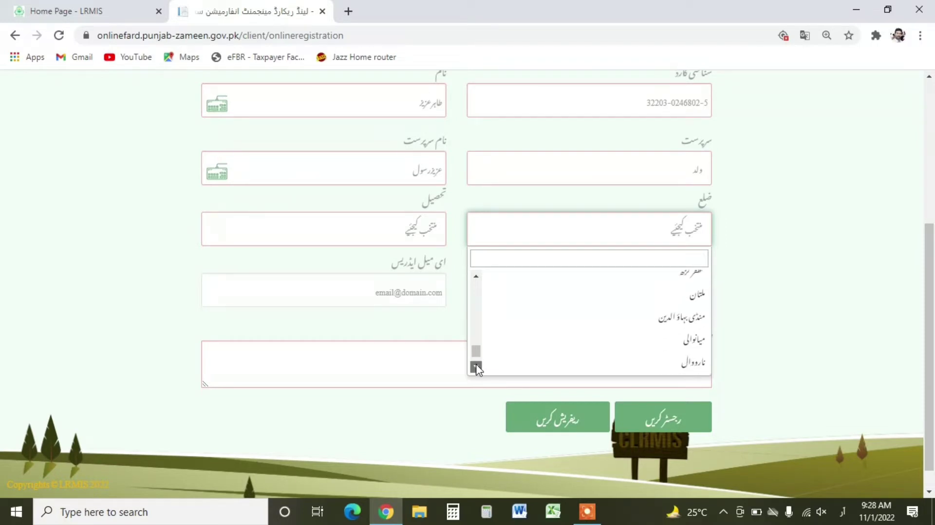
{"action": "left_click", "coordinate": [476, 366]}
{"action": "left_click", "coordinate": [477, 366]}
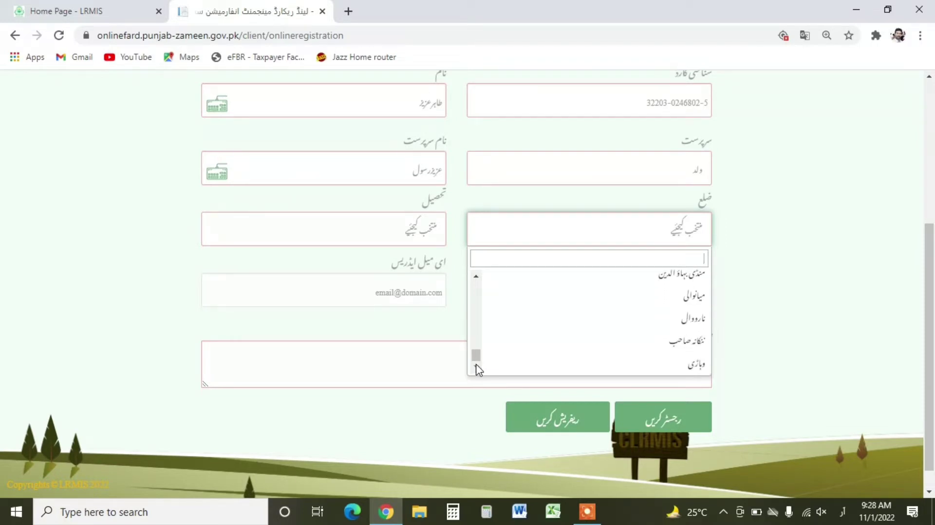
{"action": "left_click", "coordinate": [476, 276]}
{"action": "left_click", "coordinate": [476, 276]}
{"action": "left_click", "coordinate": [476, 276]}
{"action": "scroll", "coordinate": [476, 285], "scroll_direction": "up", "scroll_amount": 9}
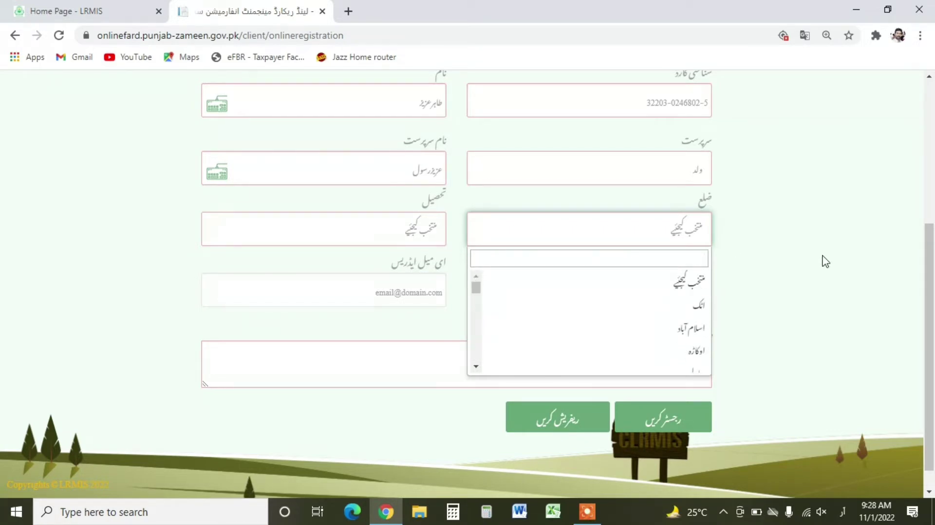
{"action": "type", "text": "ل"}
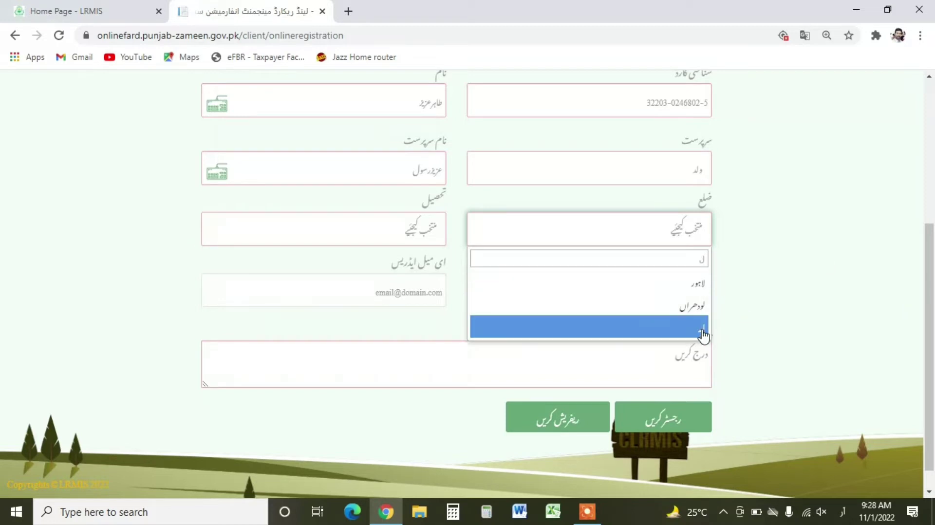
{"action": "left_click", "coordinate": [703, 331]}
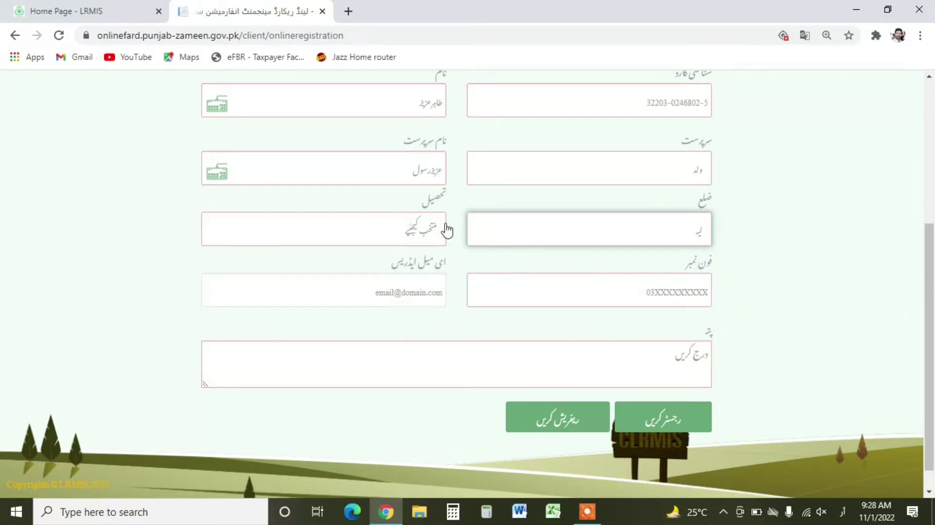
Choose لیہ as the تحصیل and enter the applicant's mobile number in فون نمبر.
{"action": "left_click", "coordinate": [432, 227]}
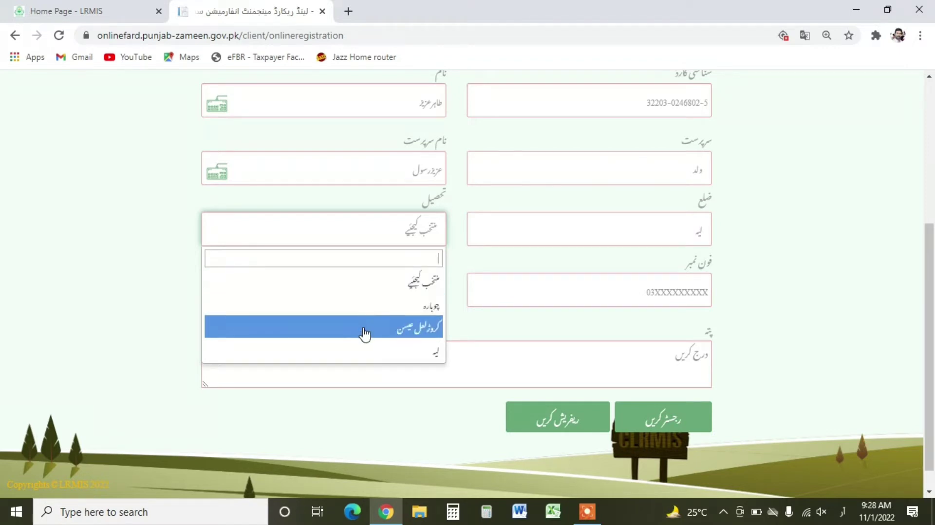
{"action": "left_click", "coordinate": [365, 353]}
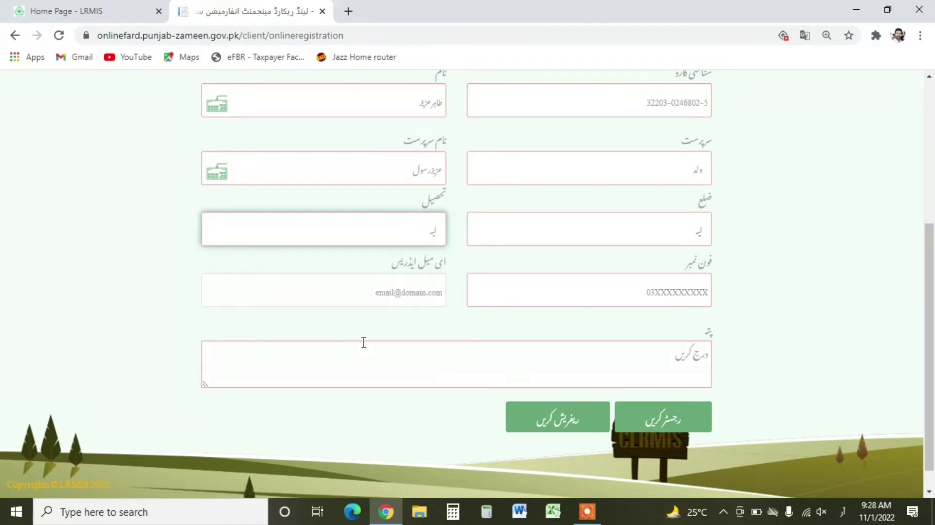
{"action": "left_click", "coordinate": [623, 292]}
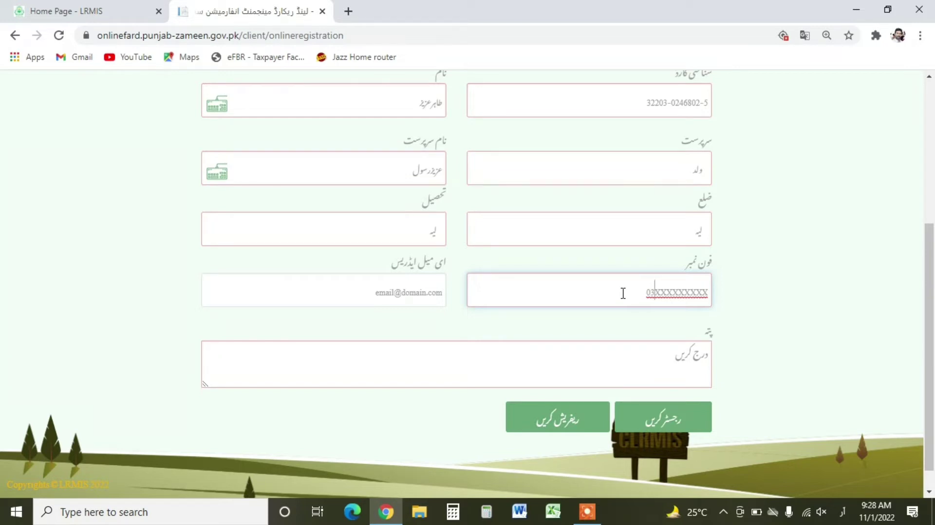
{"action": "type", "text": "0"}
{"action": "key", "text": "BackSpace"}
{"action": "type", "text": "00069"}
{"action": "key", "text": "Delete"}
{"action": "key", "text": "Delete"}
{"action": "key", "text": "Delete"}
{"action": "key", "text": "Delete"}
{"action": "type", "text": "1165"}
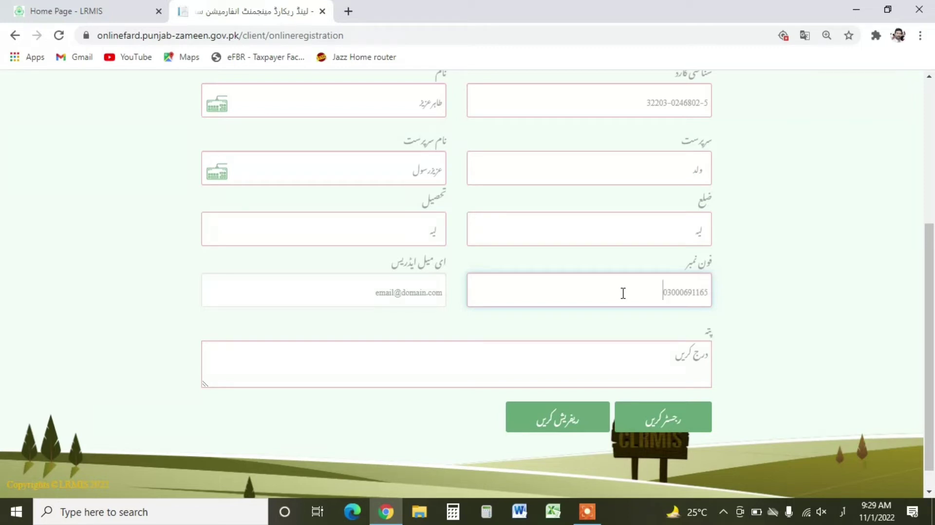
Enter the applicant's Gmail address in the ای میل ایڈریس field using the English keyboard.
{"action": "left_click", "coordinate": [435, 291]}
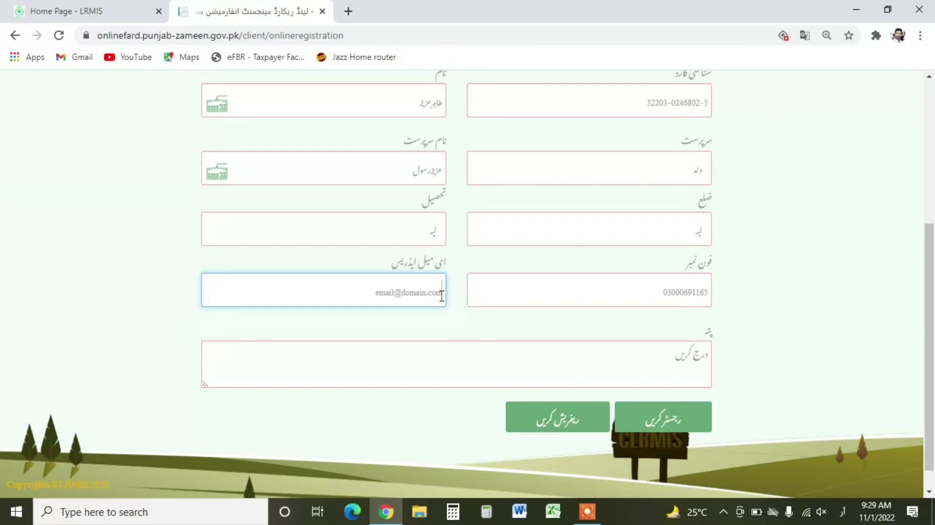
{"action": "type", "text": "م"}
{"action": "key", "text": "alt+shift"}
{"action": "key", "text": "BackSpace"}
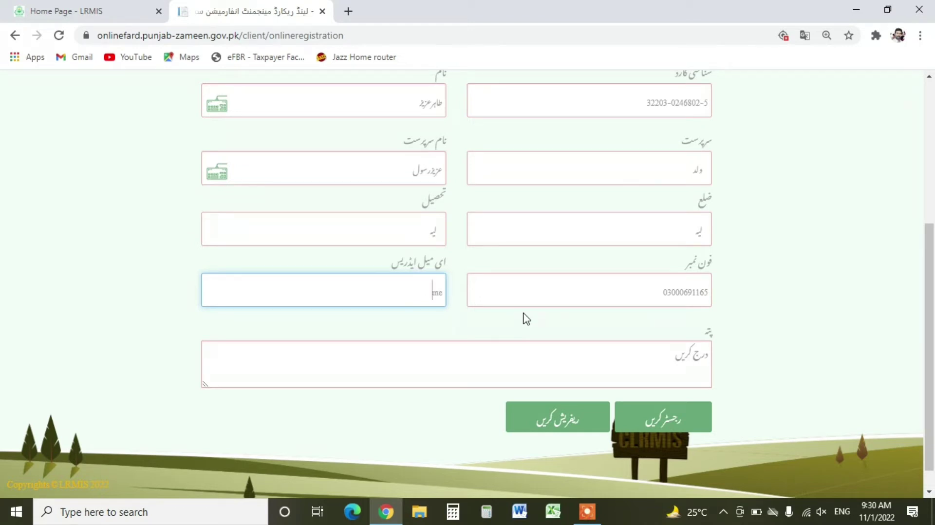
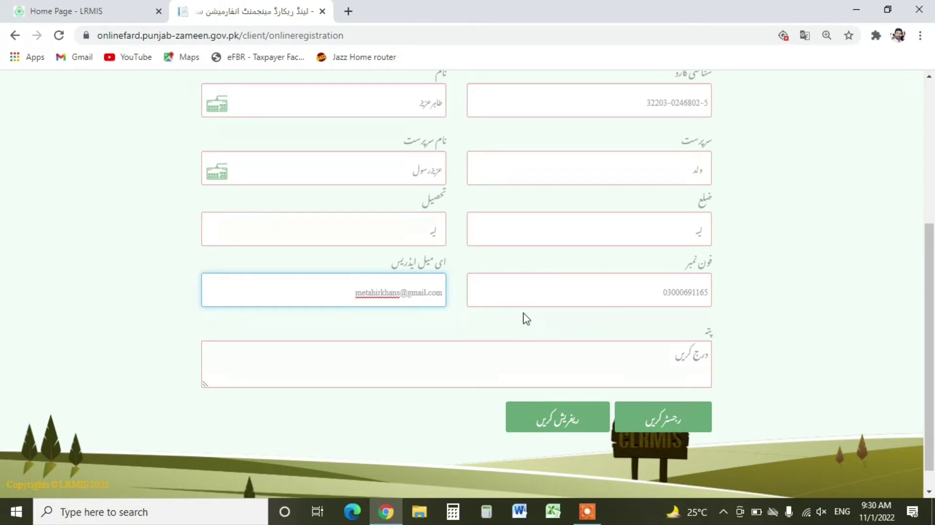
Type the applicant's full postal address in Urdu into the پتہ field.
{"action": "left_click", "coordinate": [555, 367]}
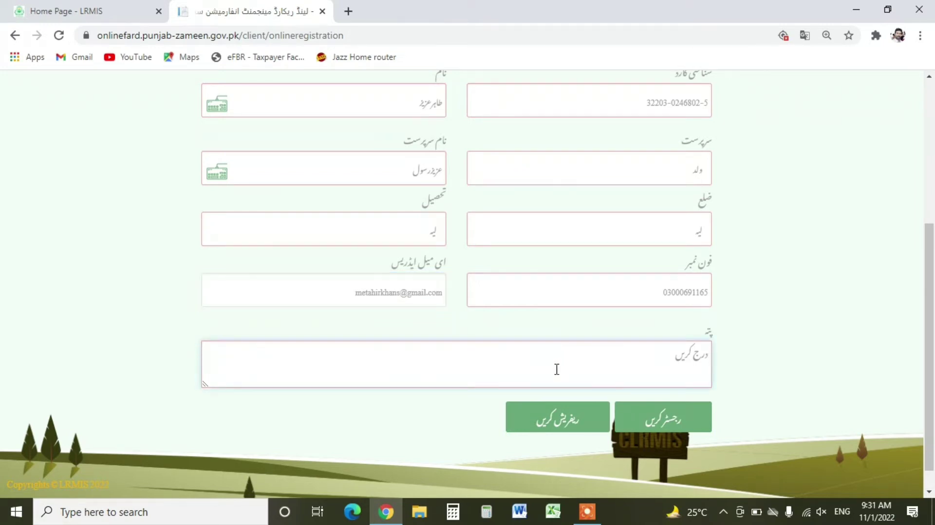
{"action": "key", "text": "alt+shift"}
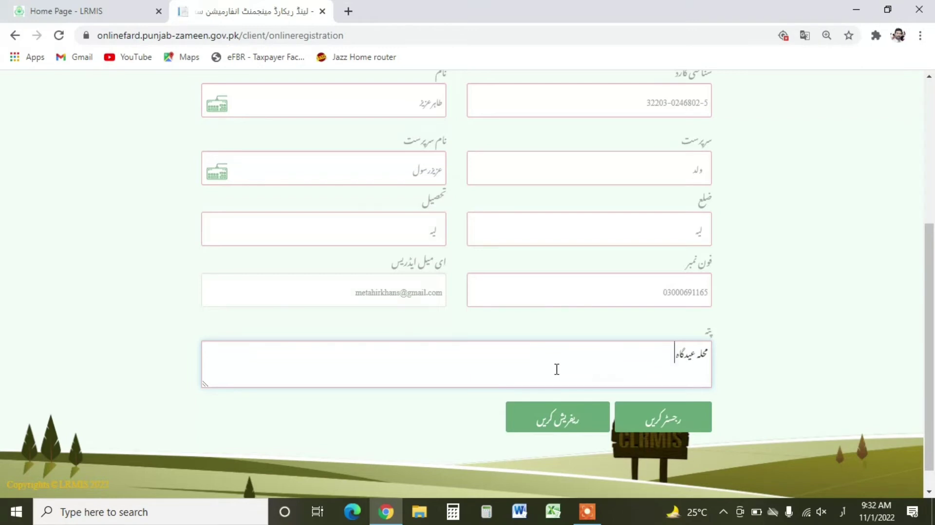
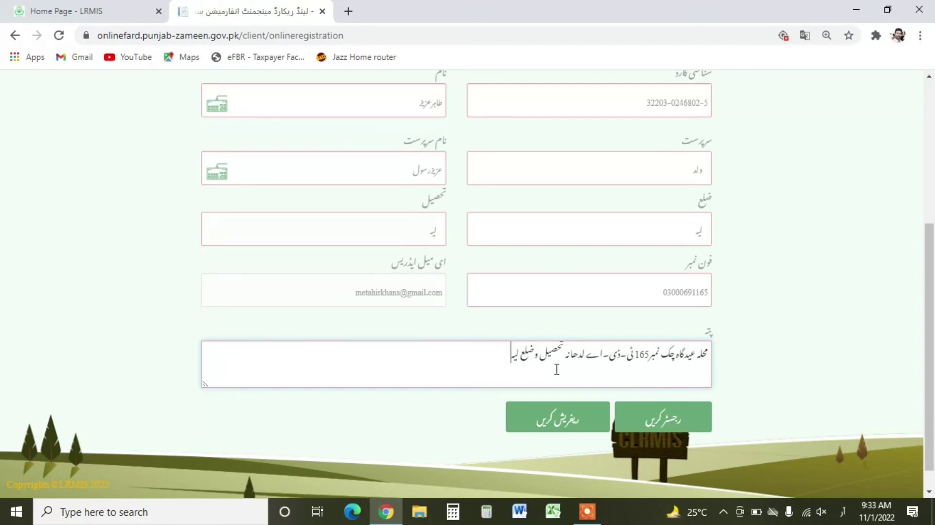
Submit the form with رجسٹر کریں and enter the SMS verification code.
{"action": "left_click", "coordinate": [655, 424]}
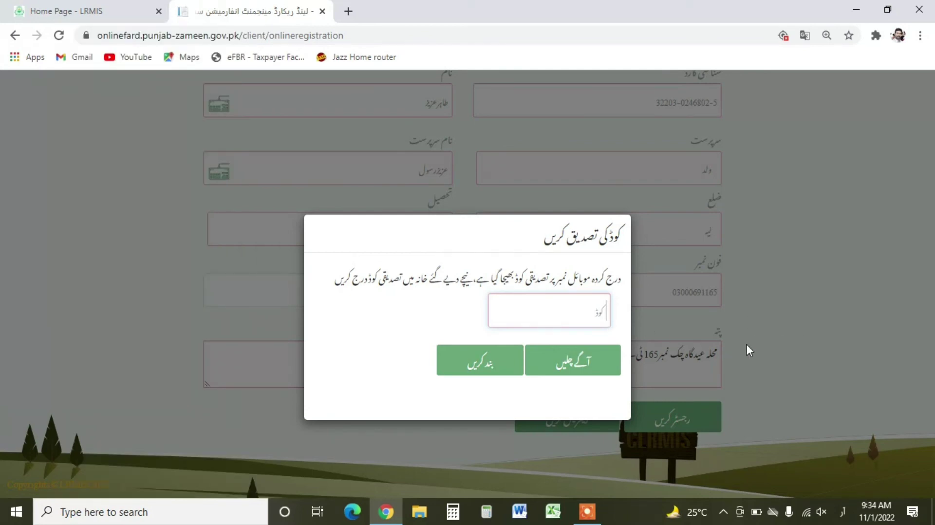
Confirm the verification code and review the تلاش حقداران page with district لیہ and purpose ذاتی ریکارڈ.
{"action": "left_click", "coordinate": [567, 372]}
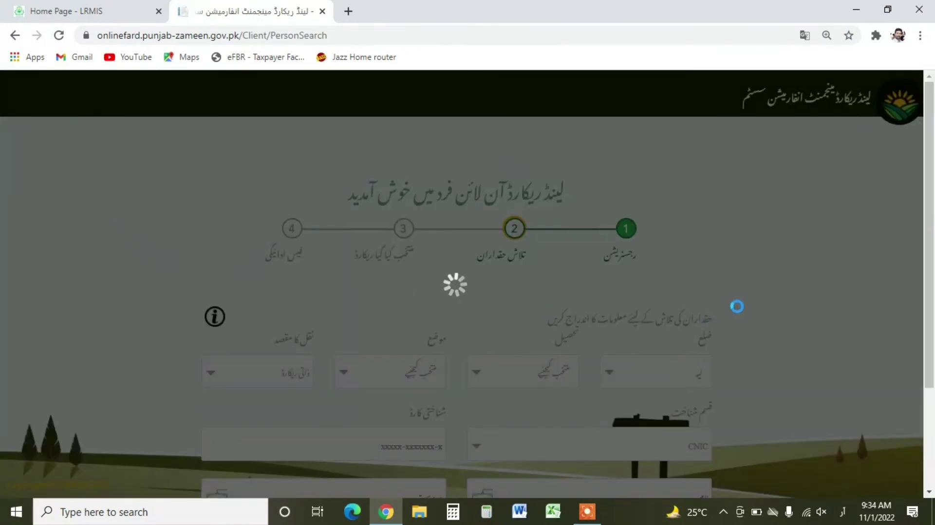
{"action": "scroll", "coordinate": [808, 297], "scroll_direction": "down", "scroll_amount": 3}
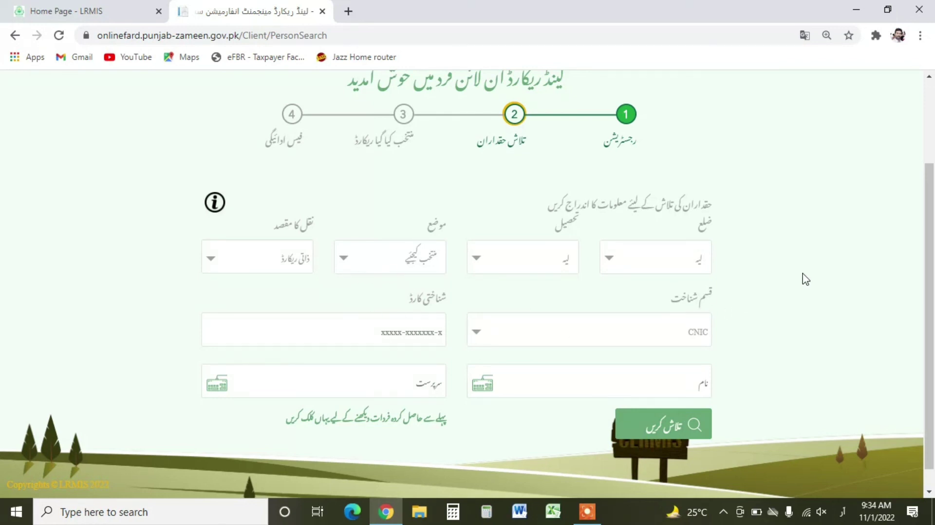
{"action": "scroll", "coordinate": [806, 280], "scroll_direction": "down", "scroll_amount": 1}
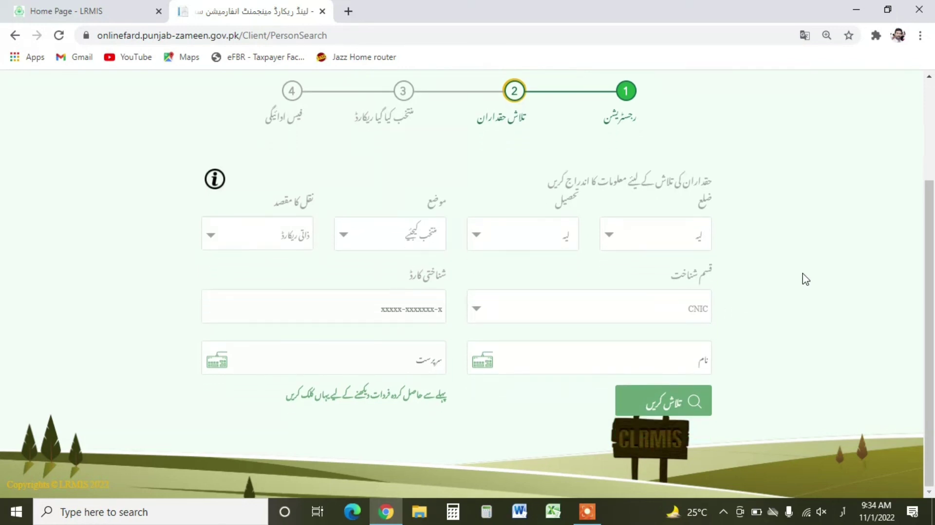